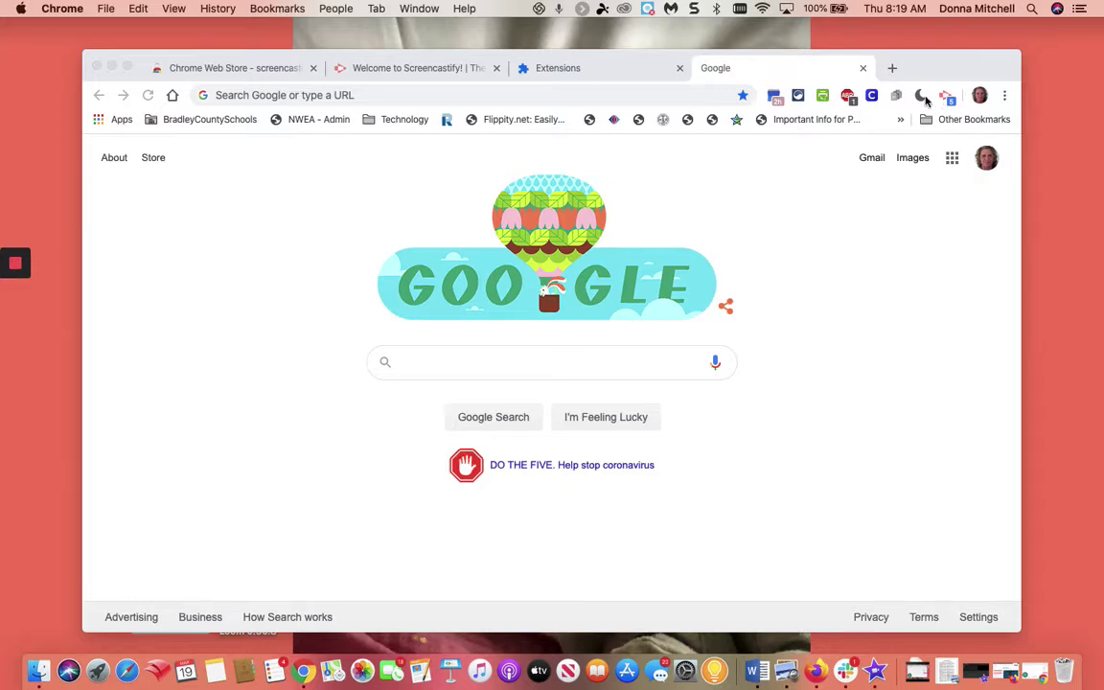
Step: Open the Chrome Web Store from the Chrome apps page and search it for screencastify
{"action": "left_click", "coordinate": [259, 75]}
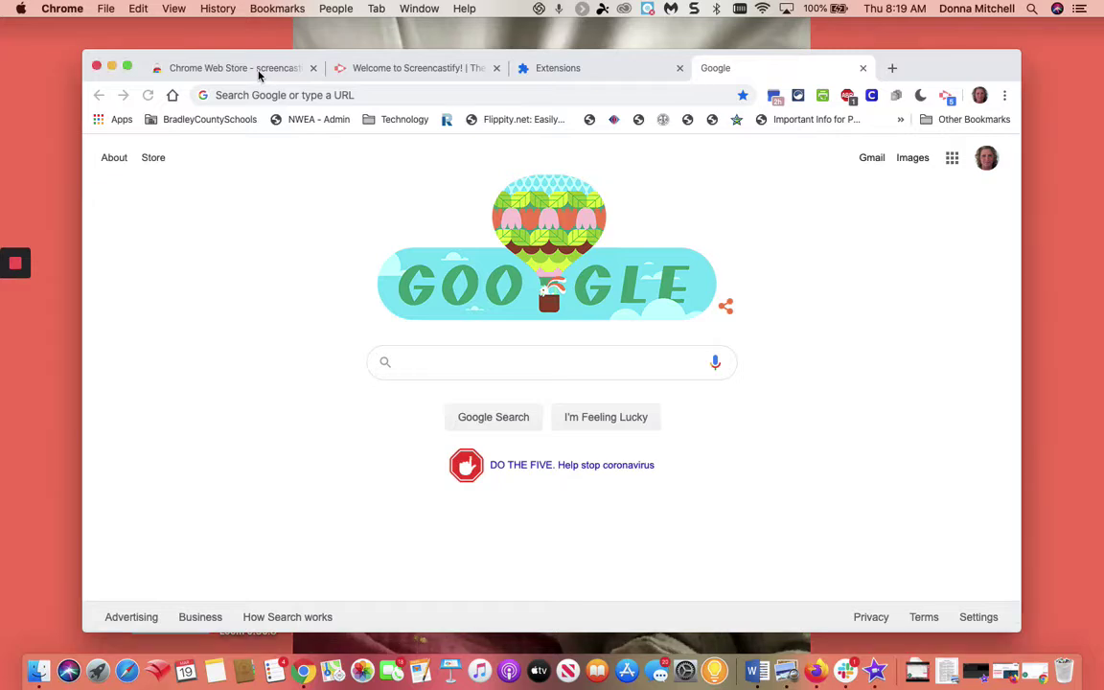
{"action": "left_click", "coordinate": [259, 73]}
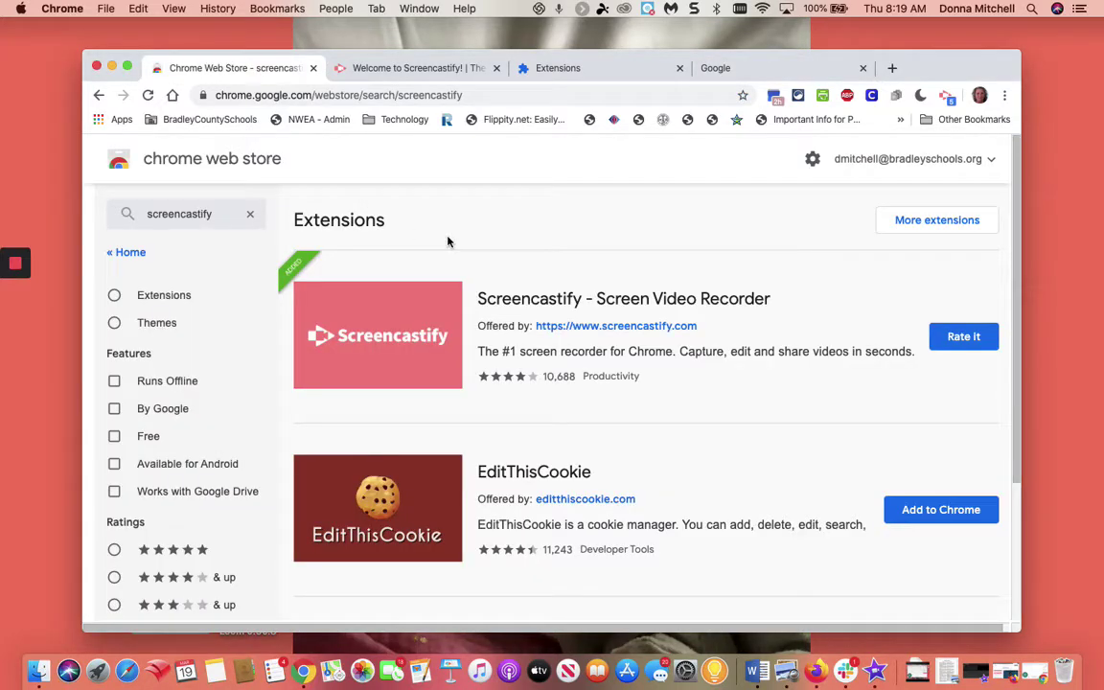
{"action": "left_click", "coordinate": [100, 122]}
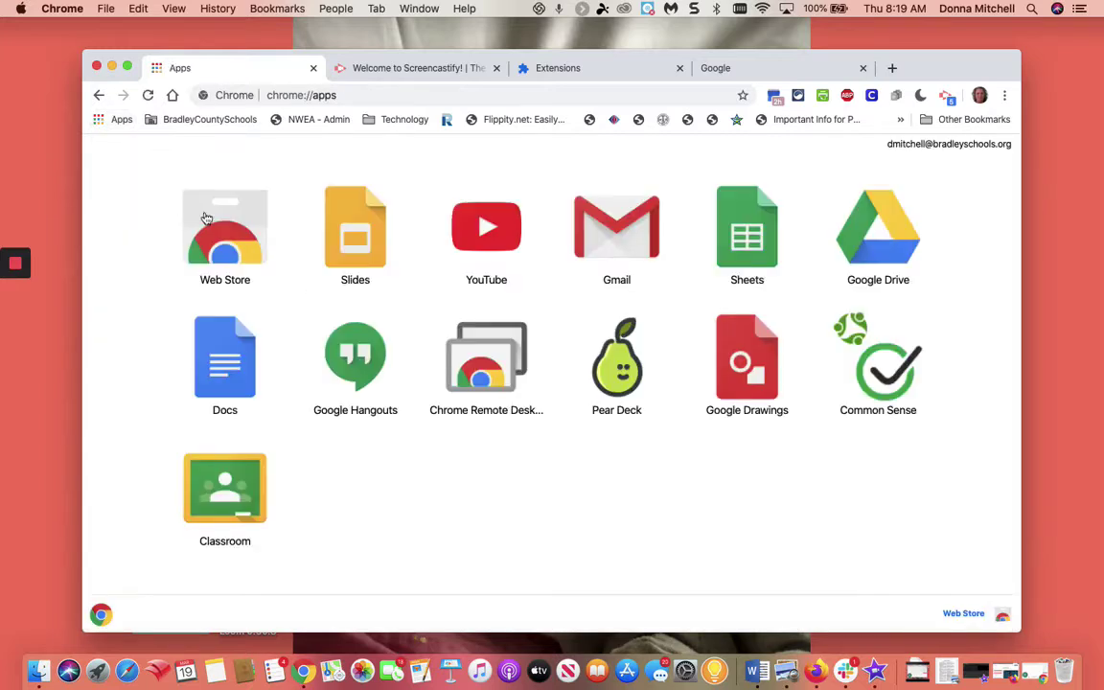
{"action": "left_click", "coordinate": [222, 228]}
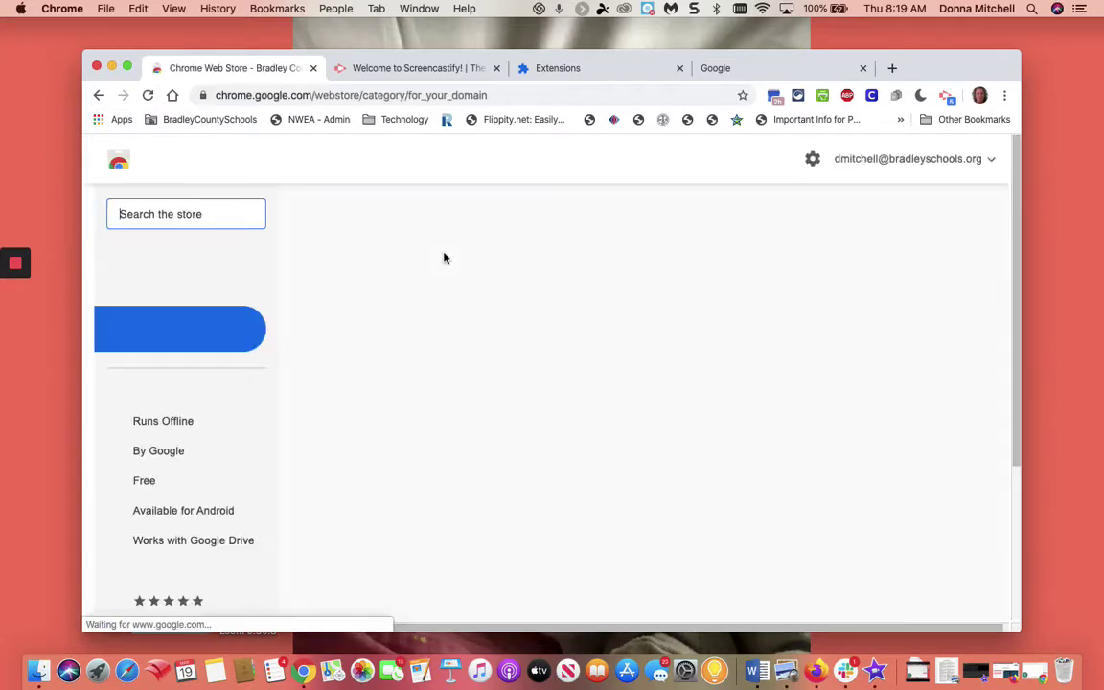
{"action": "left_click", "coordinate": [179, 218]}
{"action": "type", "text": "screenc"}
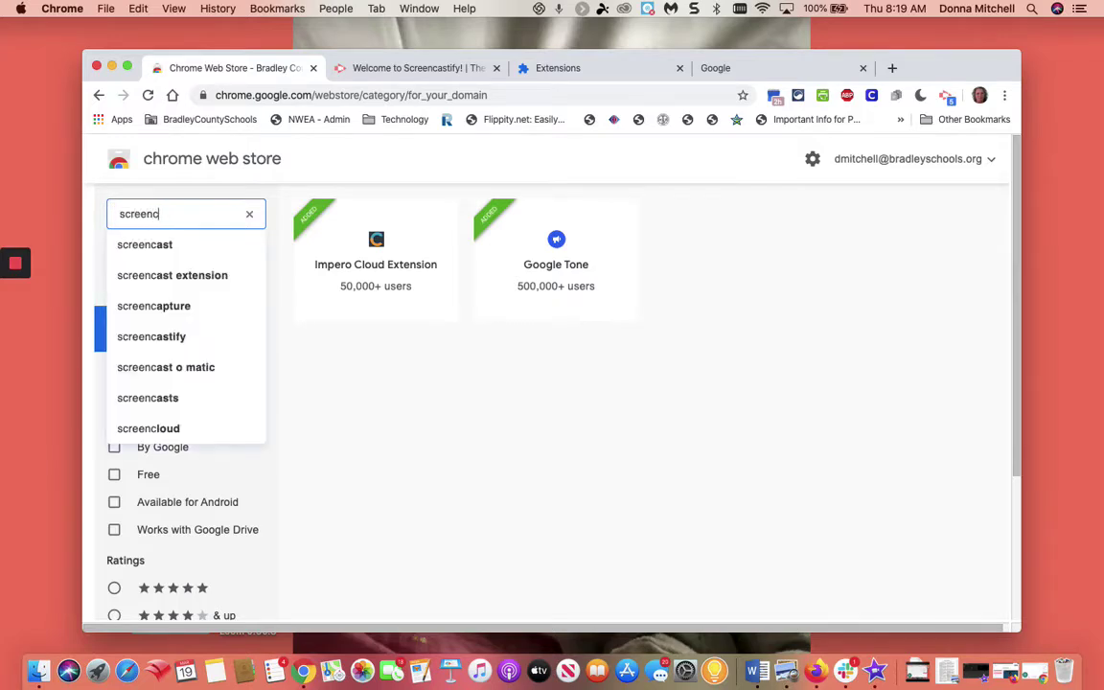
{"action": "type", "text": "astify"}
{"action": "key", "text": "Return"}
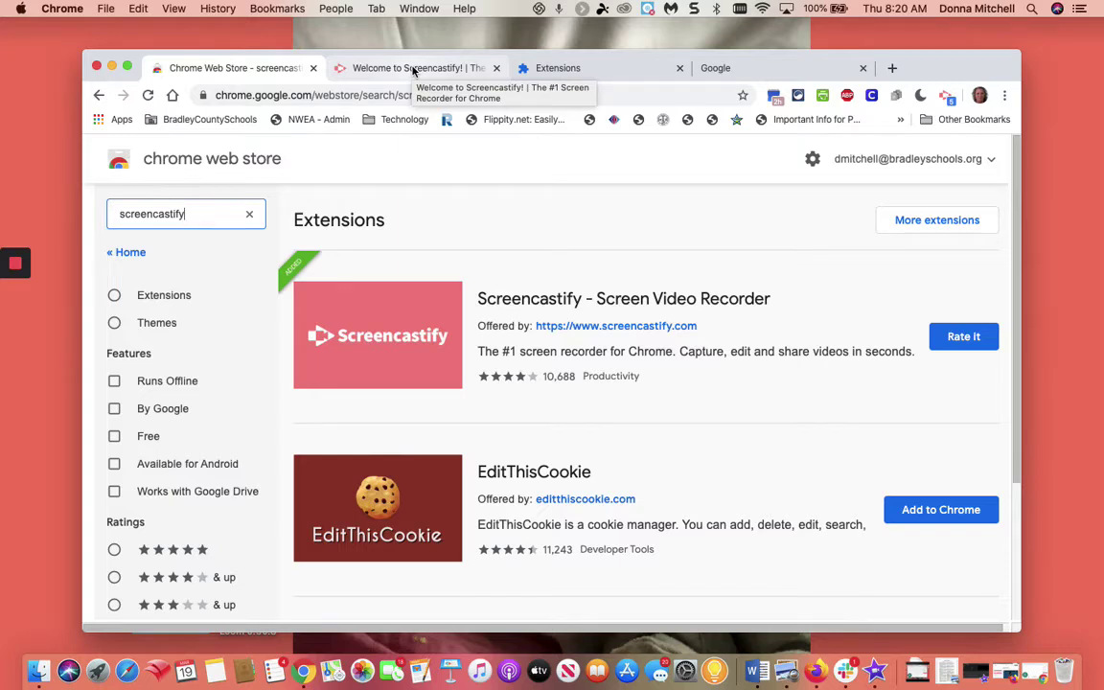
Step: Look over the getting-started resources on the Screencastify welcome page
{"action": "left_click", "coordinate": [414, 69]}
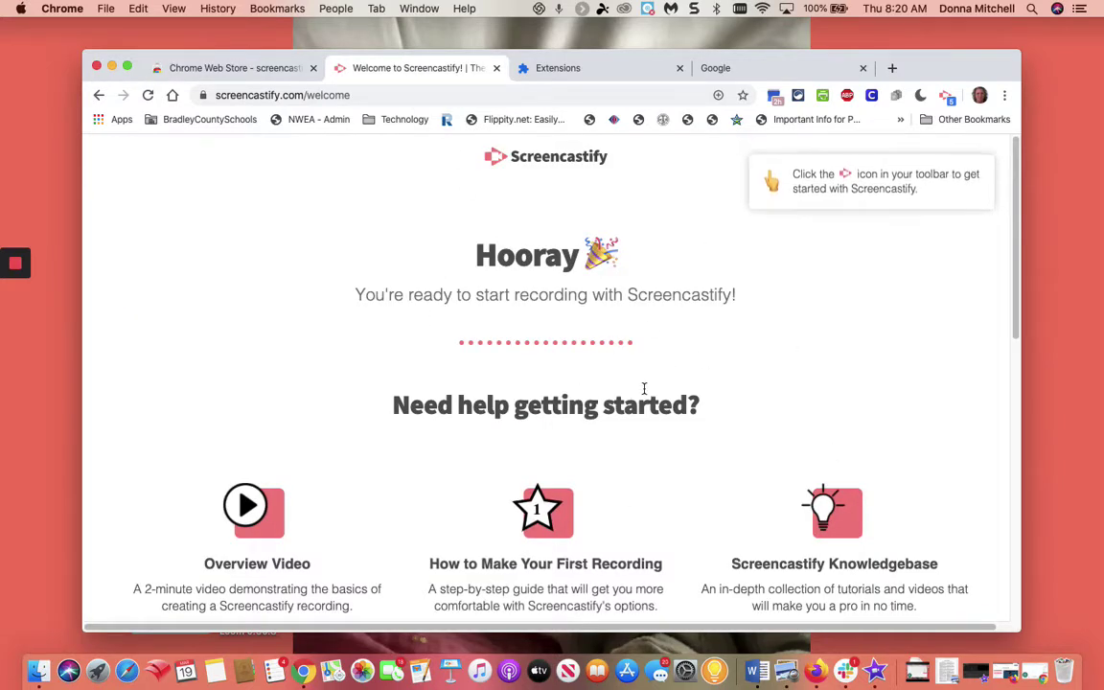
{"action": "scroll", "coordinate": [643, 388], "scroll_direction": "down", "scroll_amount": 1}
{"action": "scroll", "coordinate": [644, 390], "scroll_direction": "down", "scroll_amount": 1}
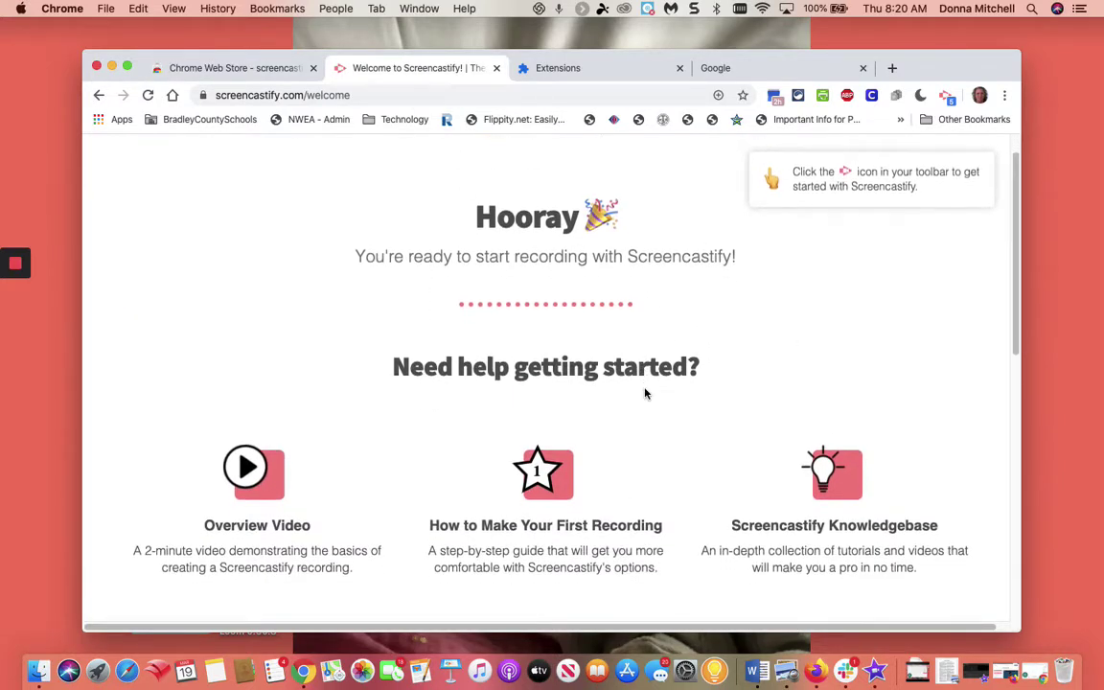
{"action": "scroll", "coordinate": [645, 393], "scroll_direction": "down", "scroll_amount": 1}
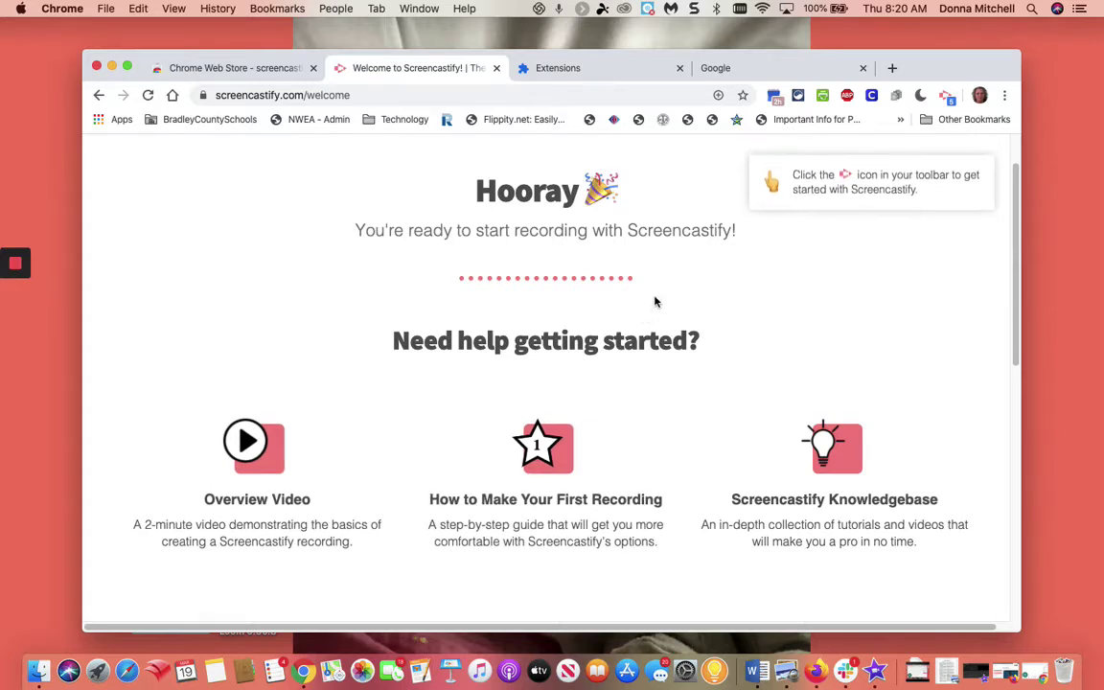
Step: Close the Extensions page and return to the Google home page
{"action": "left_click", "coordinate": [560, 69]}
{"action": "left_click", "coordinate": [679, 68]}
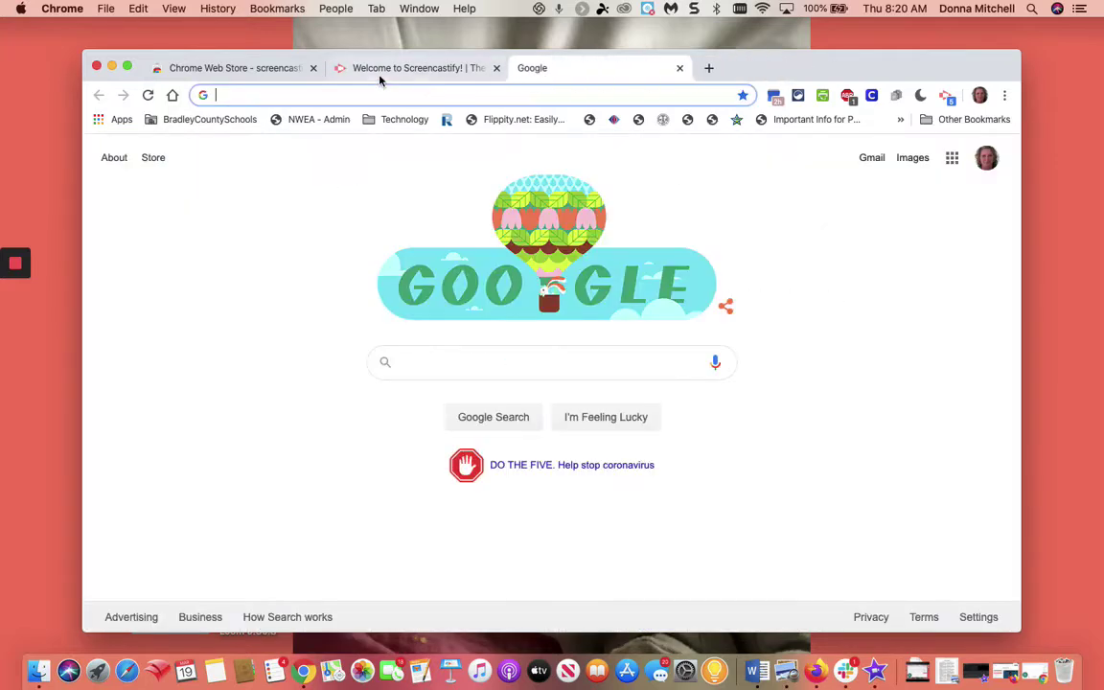
{"action": "left_click", "coordinate": [420, 68]}
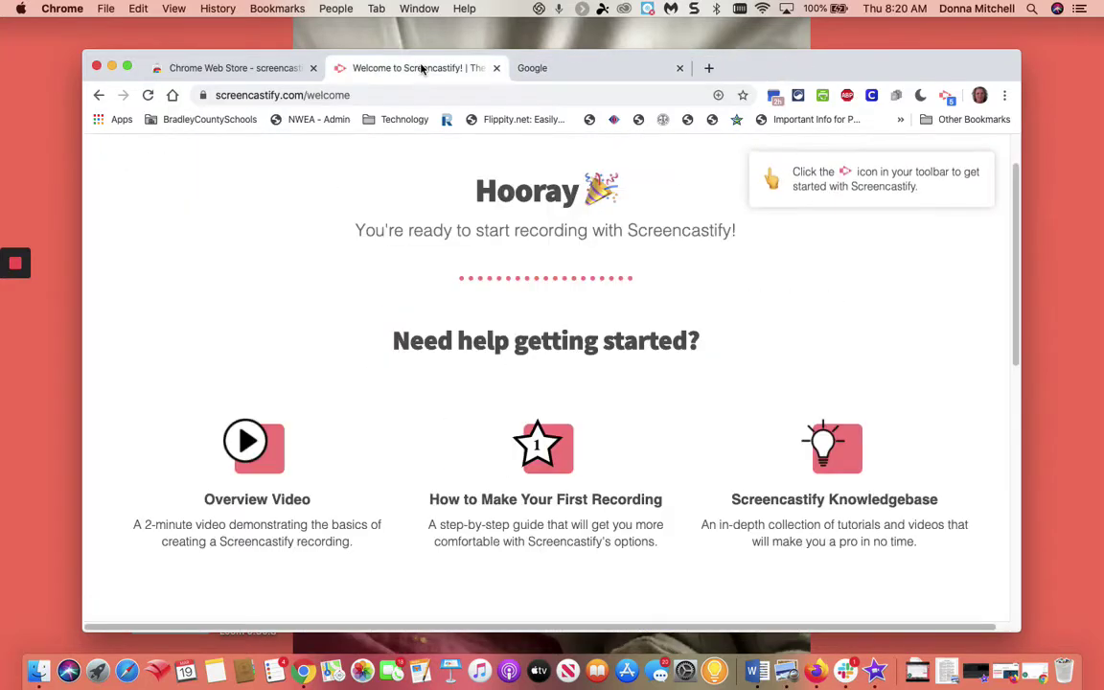
{"action": "left_click", "coordinate": [566, 69]}
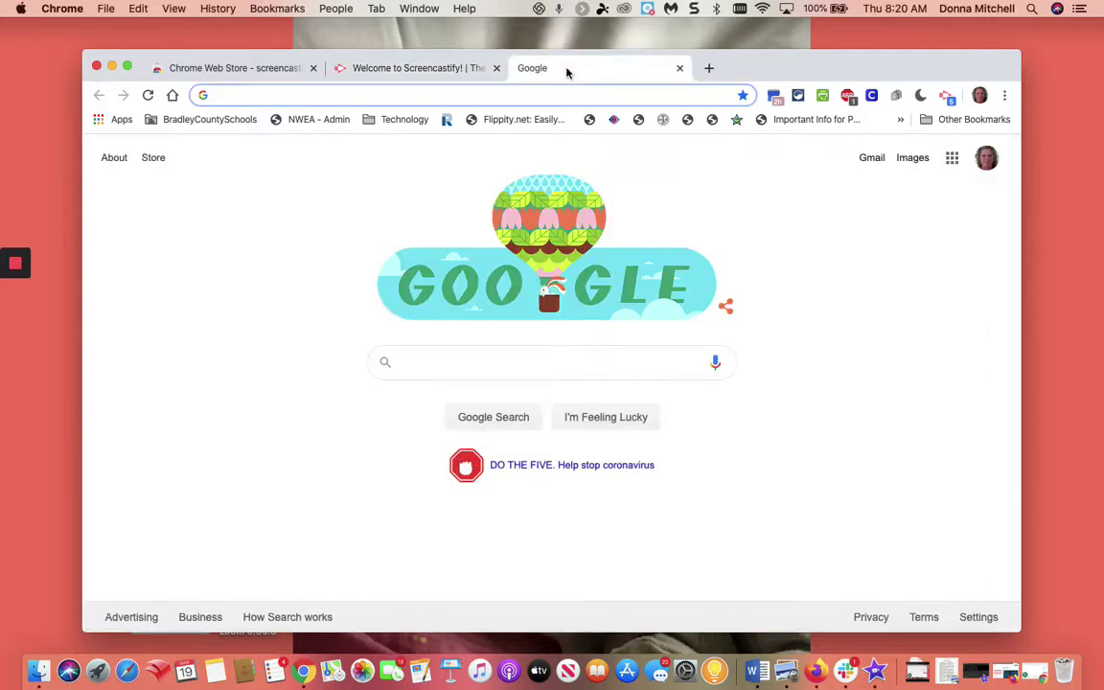
Step: Open the Screencastify recorder and examine its main menu, then return to the Desktop recording settings
{"action": "left_click", "coordinate": [945, 98]}
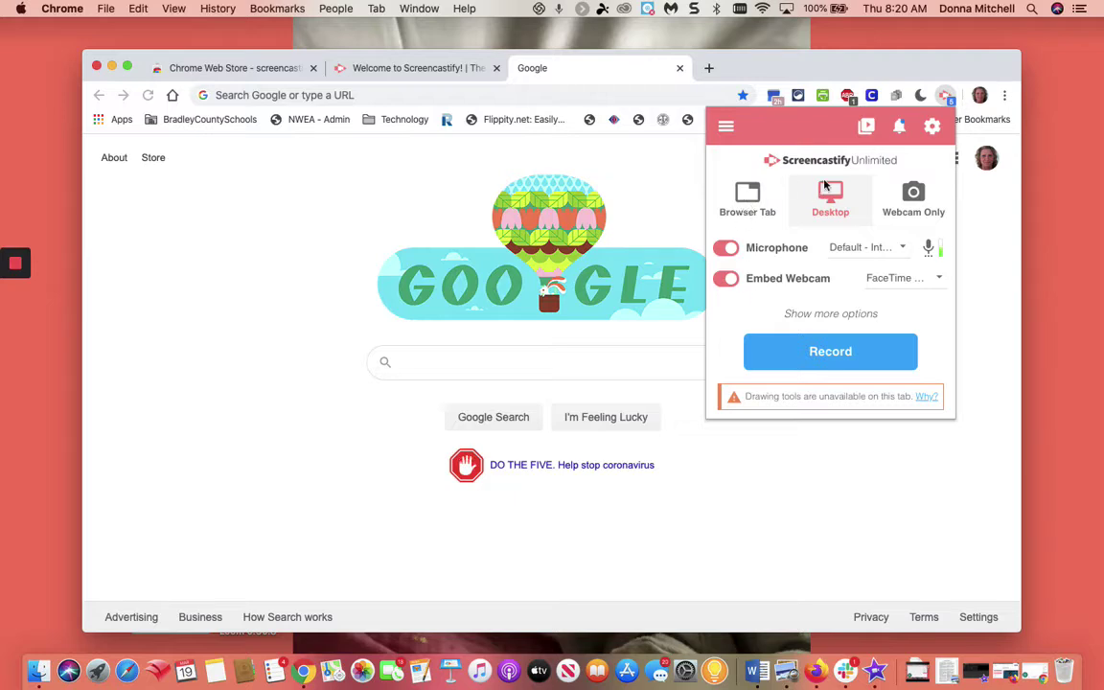
{"action": "left_click", "coordinate": [725, 130]}
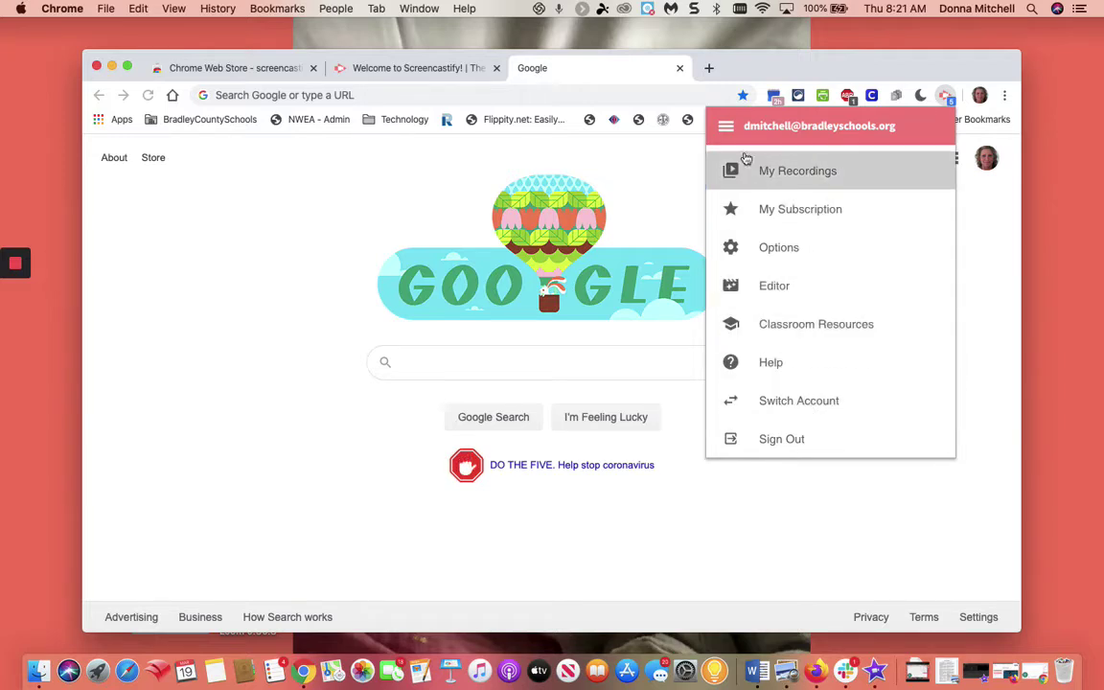
{"action": "left_click", "coordinate": [728, 125]}
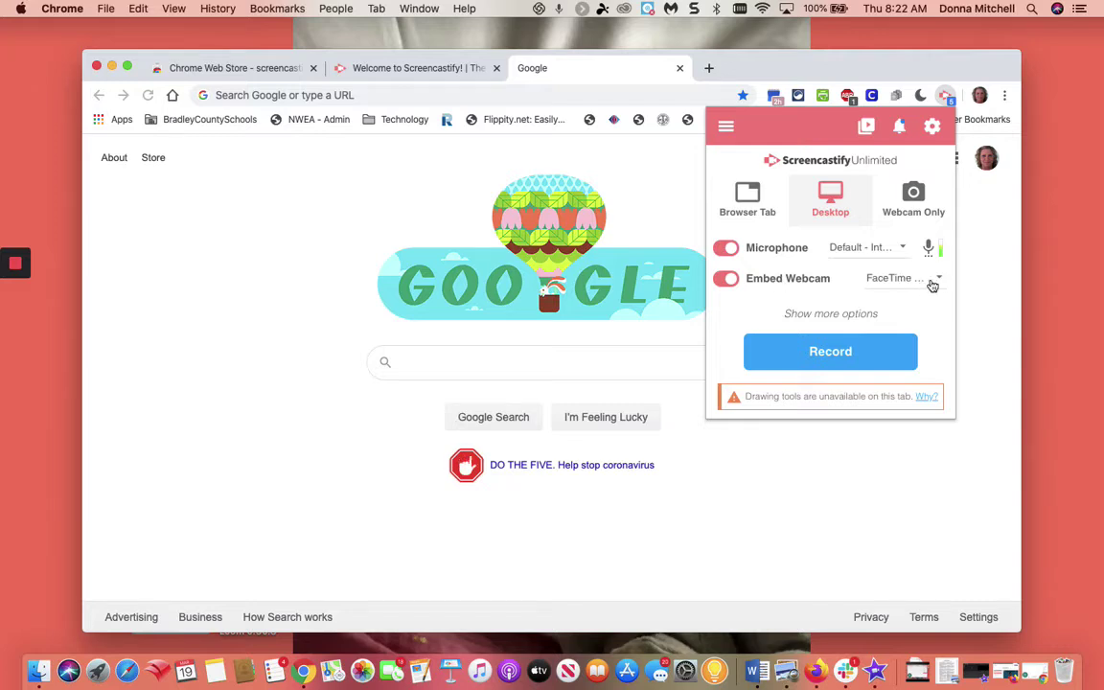
Step: Show the additional recording options, keeping Embed Webcam on and choosing a 5-second countdown
{"action": "left_click", "coordinate": [725, 278]}
{"action": "left_click", "coordinate": [740, 278]}
{"action": "left_click", "coordinate": [828, 314]}
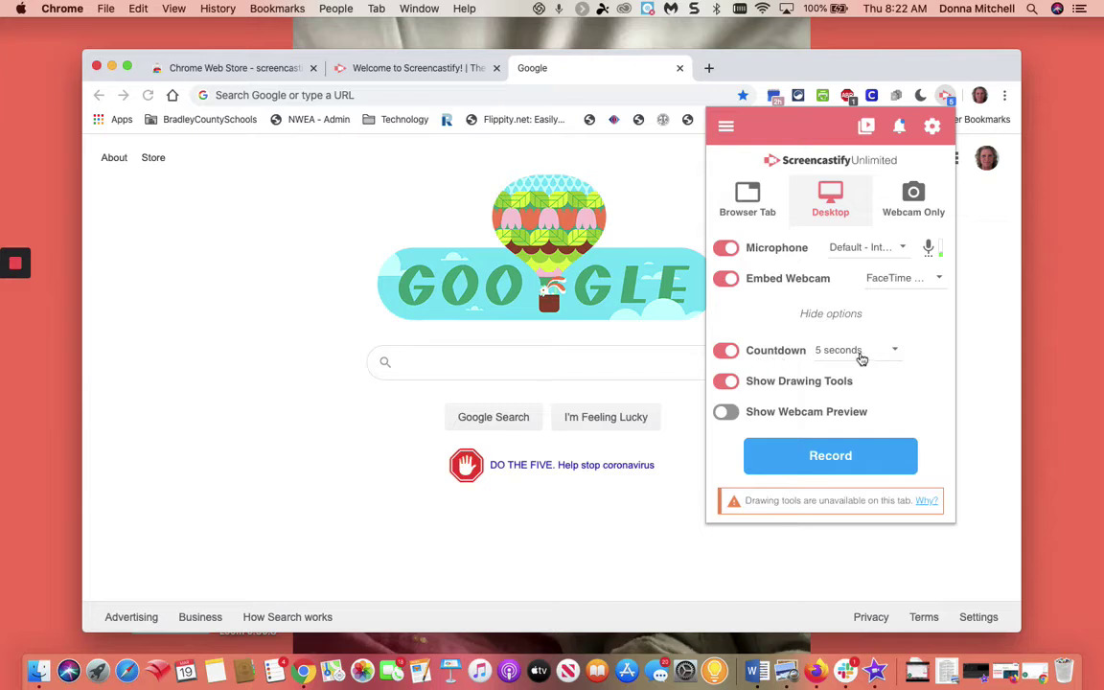
{"action": "left_click", "coordinate": [900, 354]}
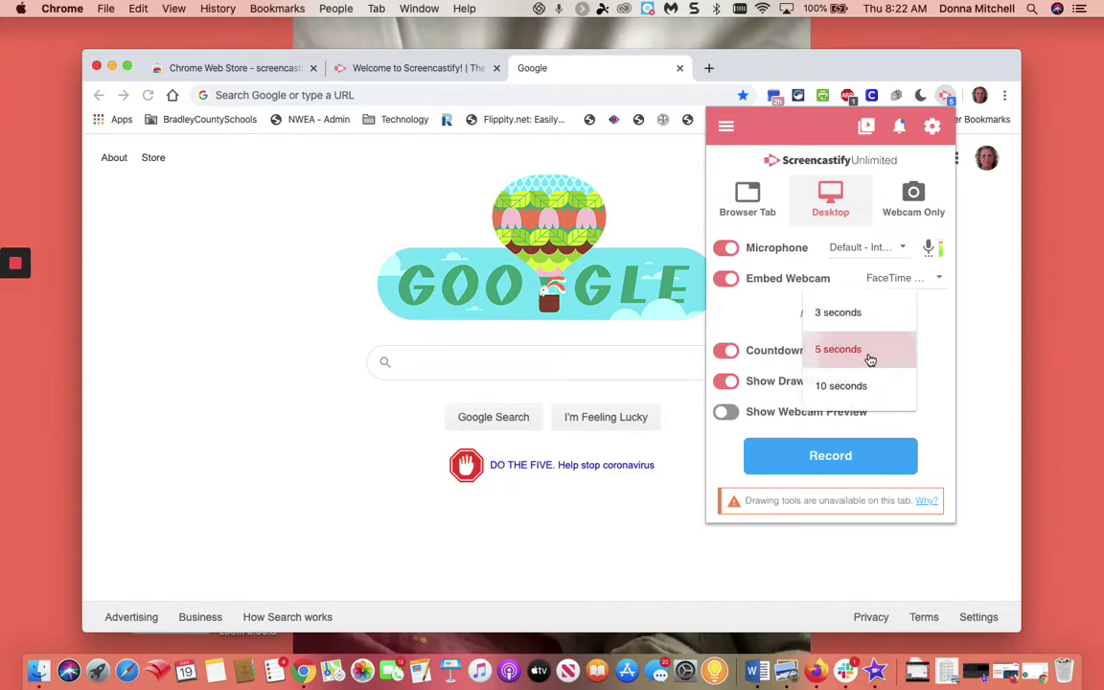
{"action": "left_click", "coordinate": [870, 360]}
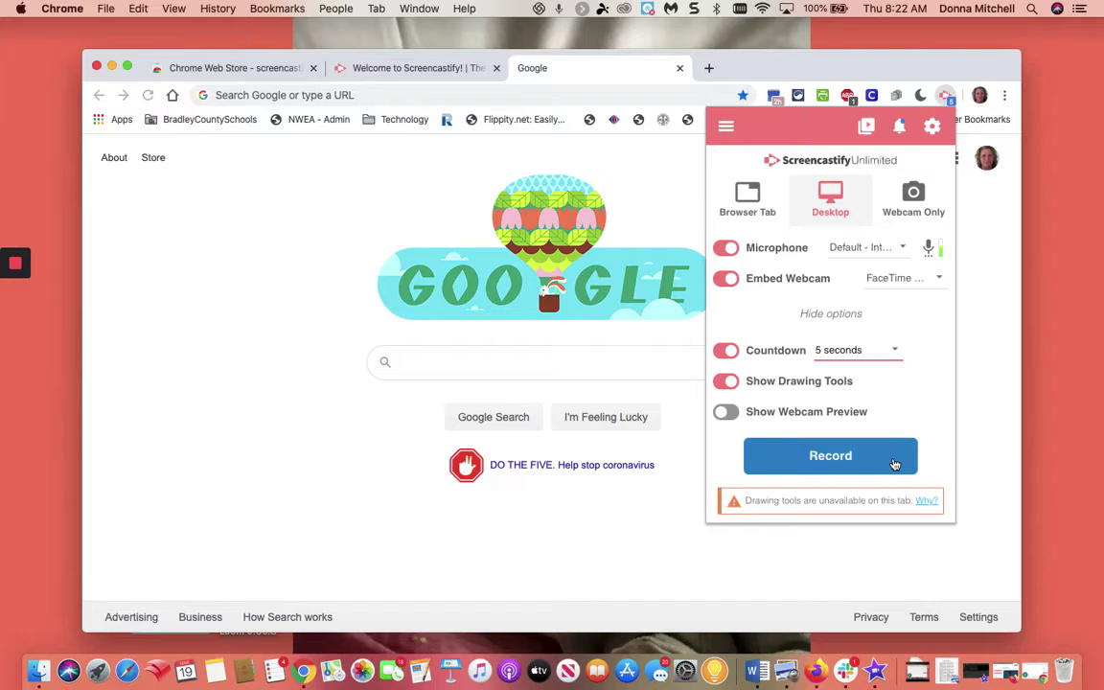
Step: Start the desktop recording and share the entire Screen 1
{"action": "left_click", "coordinate": [896, 458]}
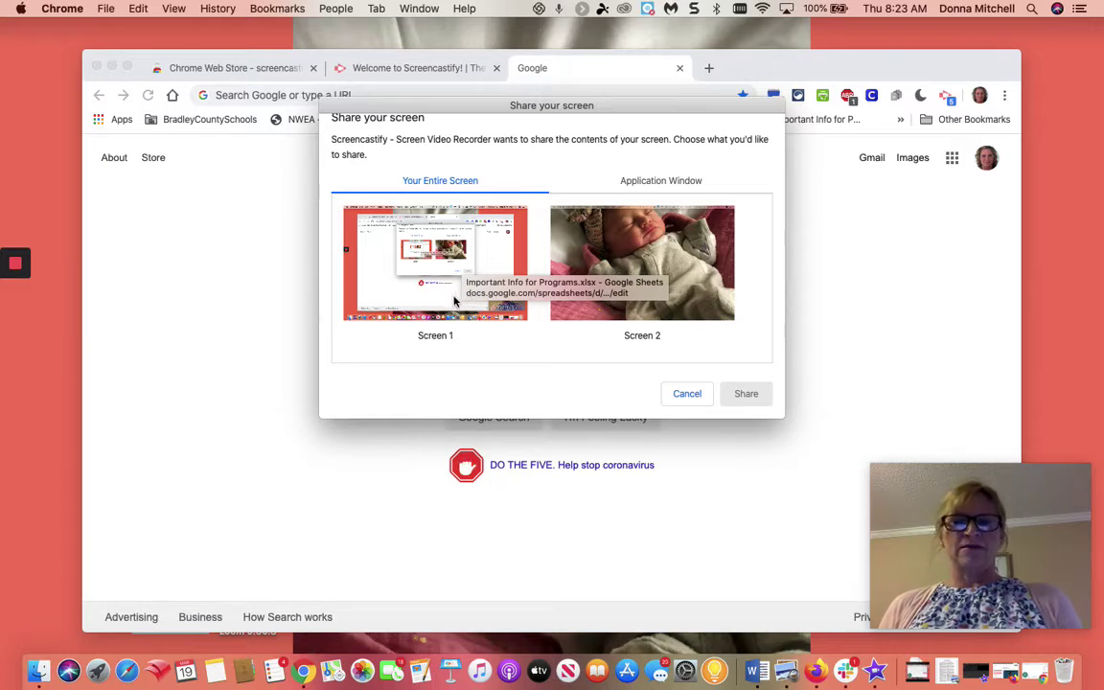
{"action": "left_click", "coordinate": [412, 268]}
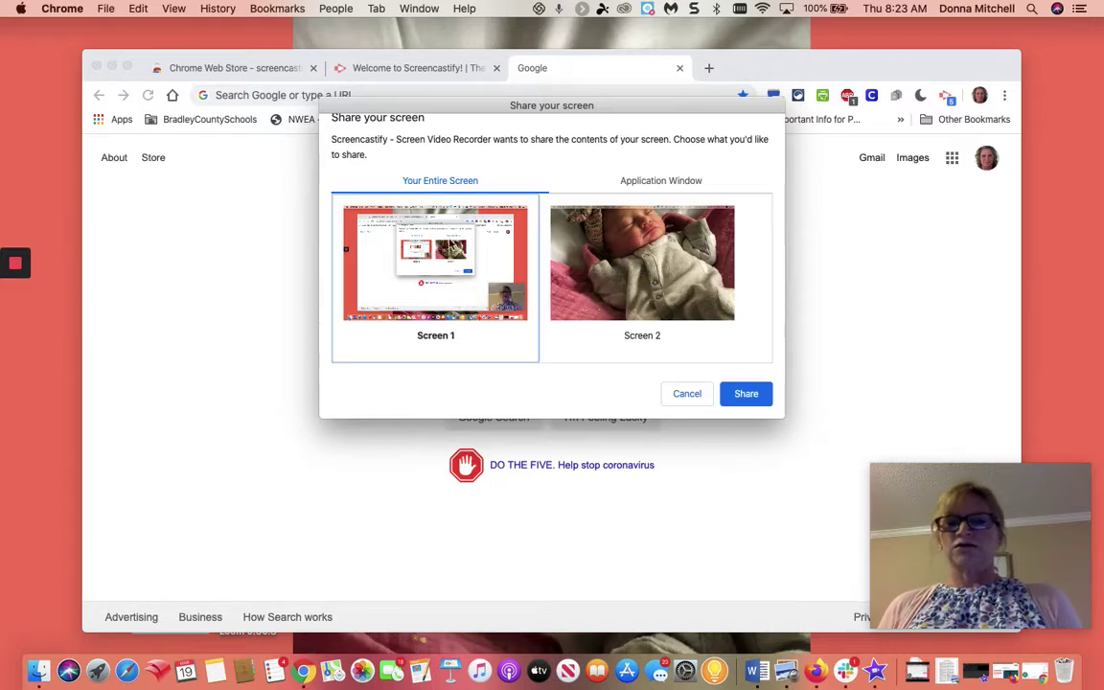
{"action": "left_click", "coordinate": [656, 181]}
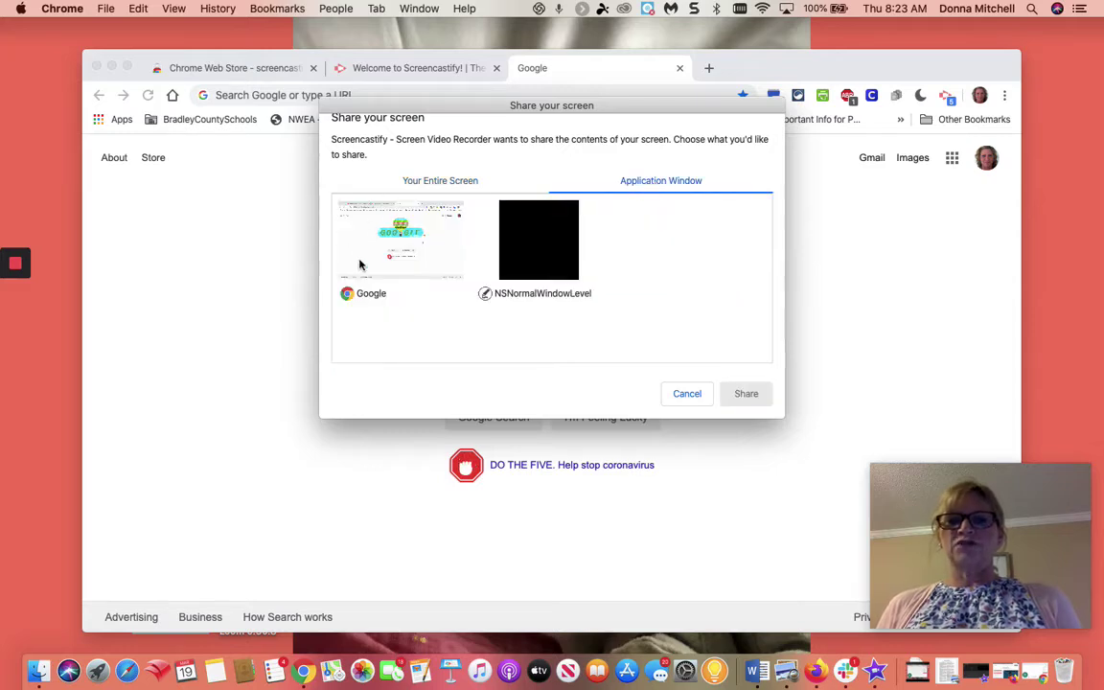
{"action": "left_click", "coordinate": [429, 182]}
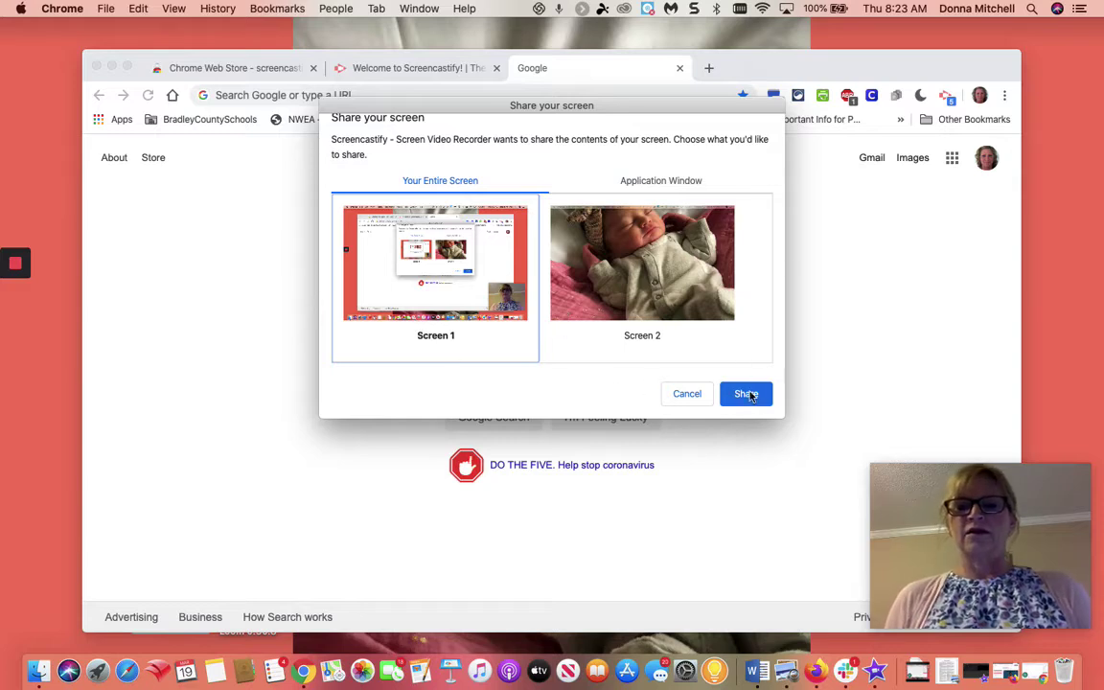
{"action": "left_click", "coordinate": [744, 391]}
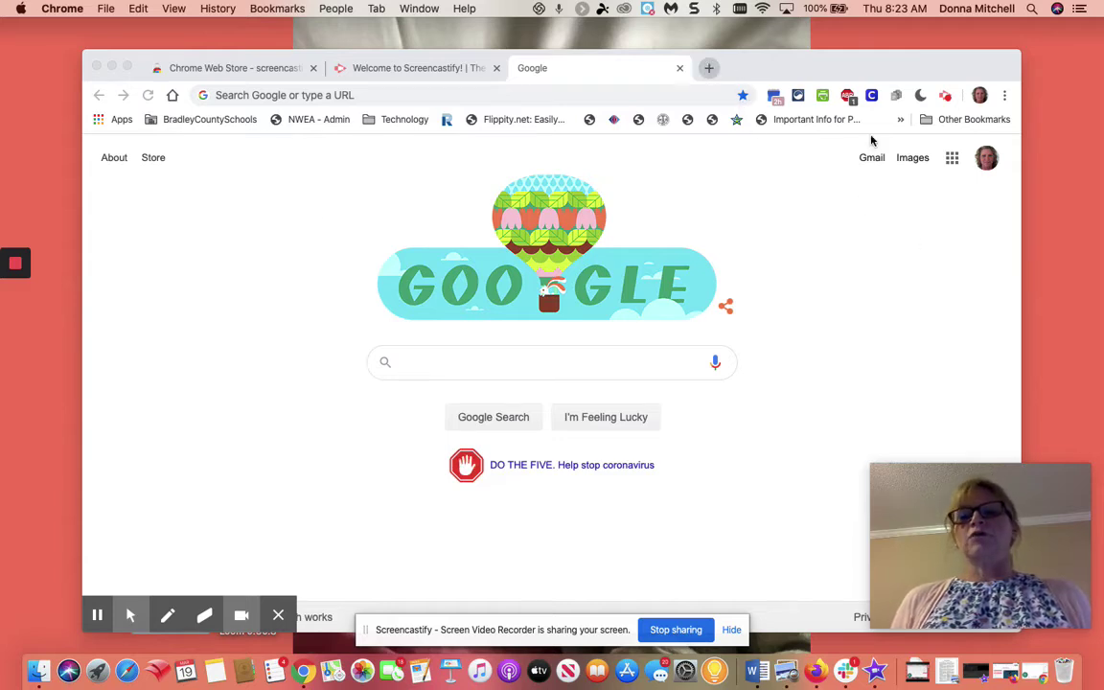
{"action": "left_click", "coordinate": [953, 163]}
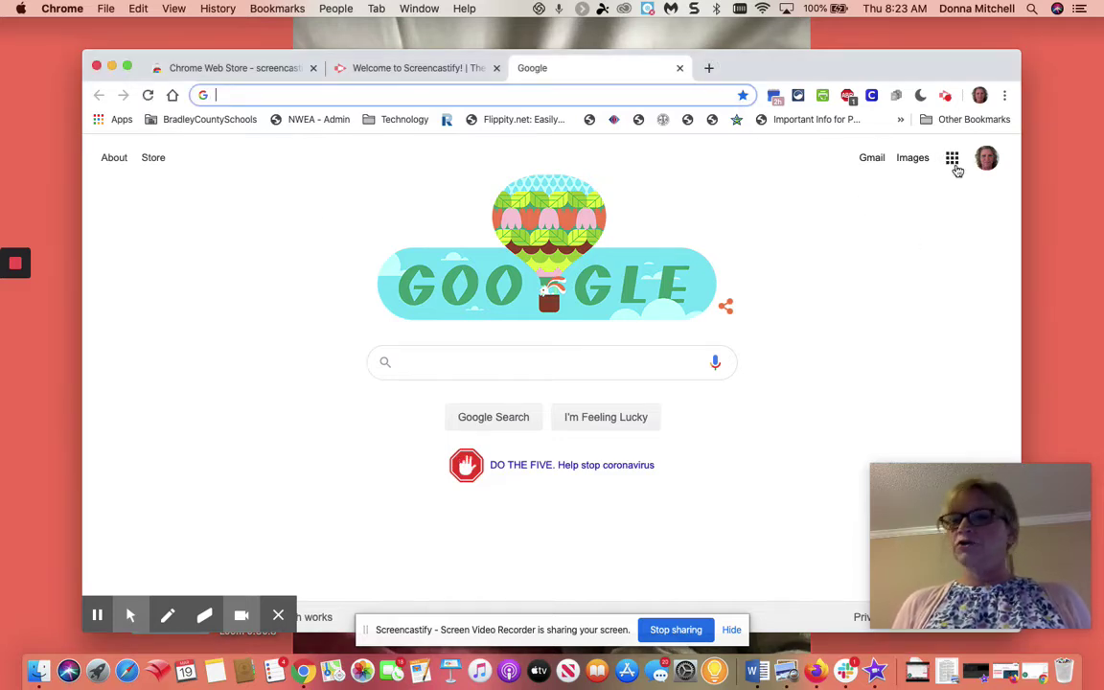
{"action": "left_click", "coordinate": [953, 162]}
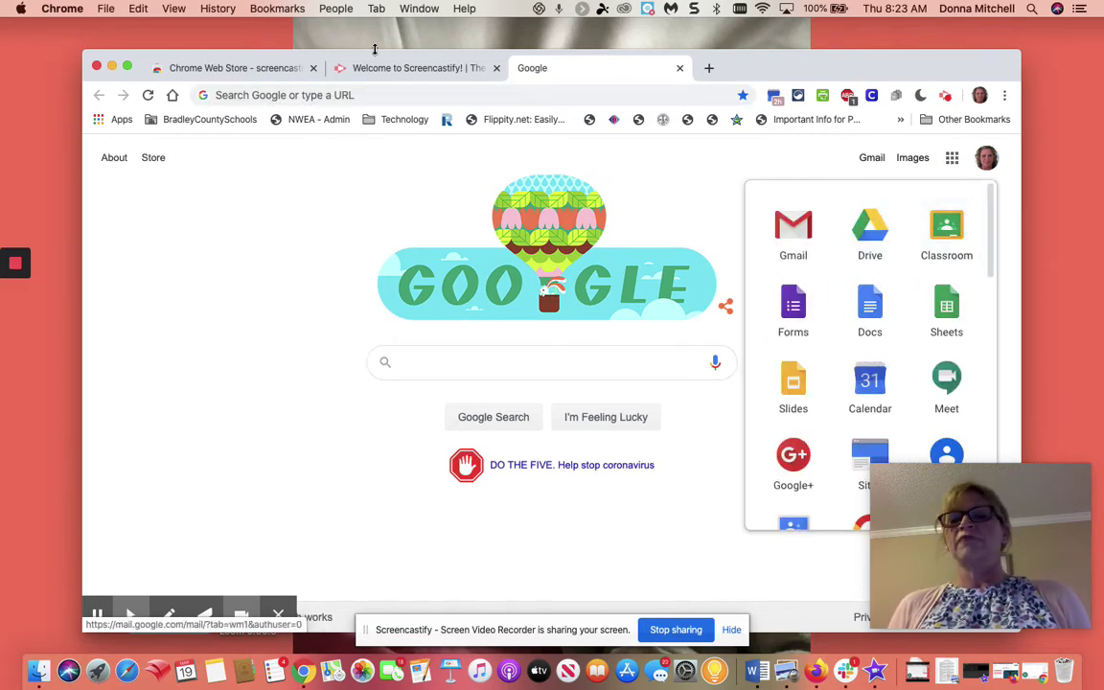
Step: Open a new tab and go to the North Lee Elementary admin login page
{"action": "left_click", "coordinate": [709, 68]}
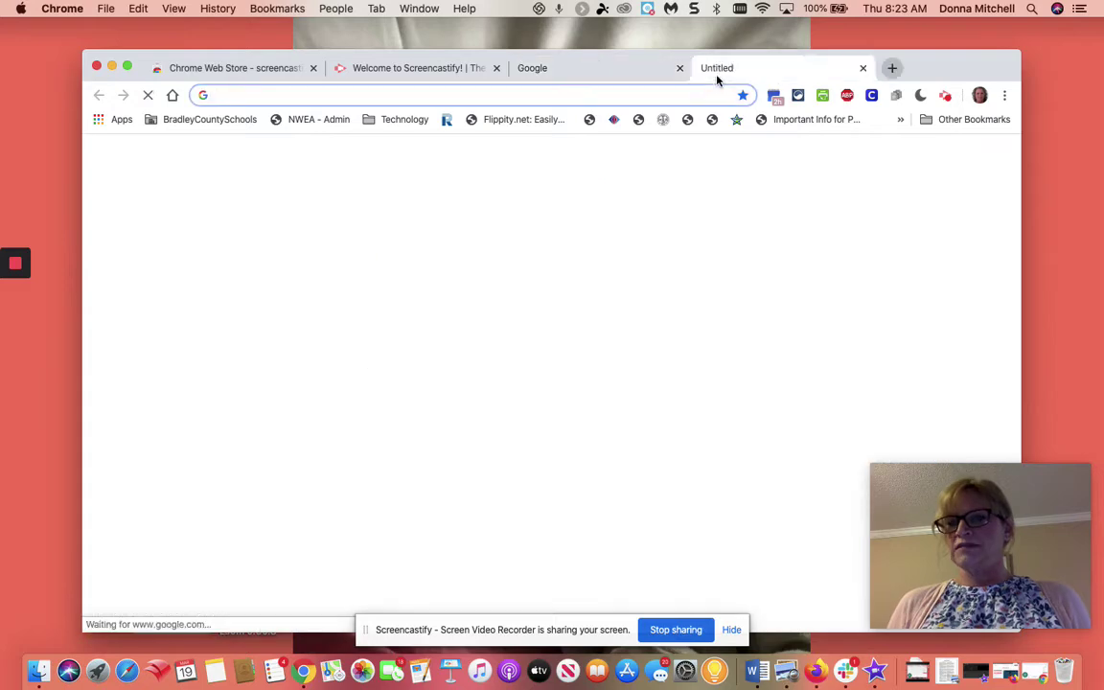
{"action": "type", "text": "bradl"}
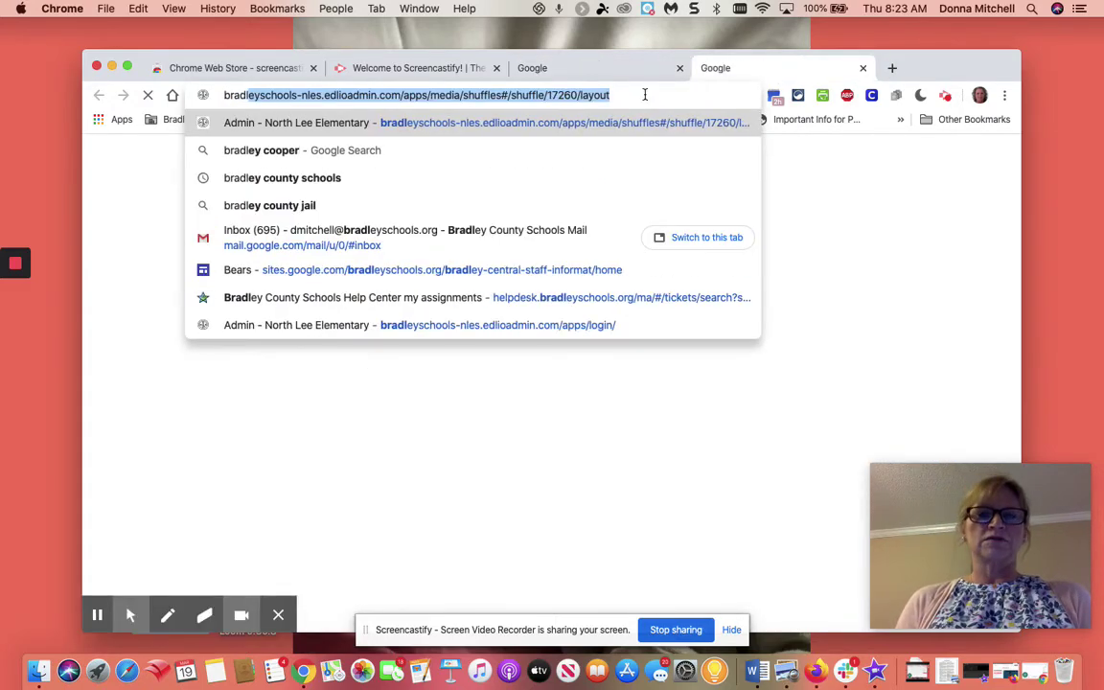
{"action": "key", "text": "Return"}
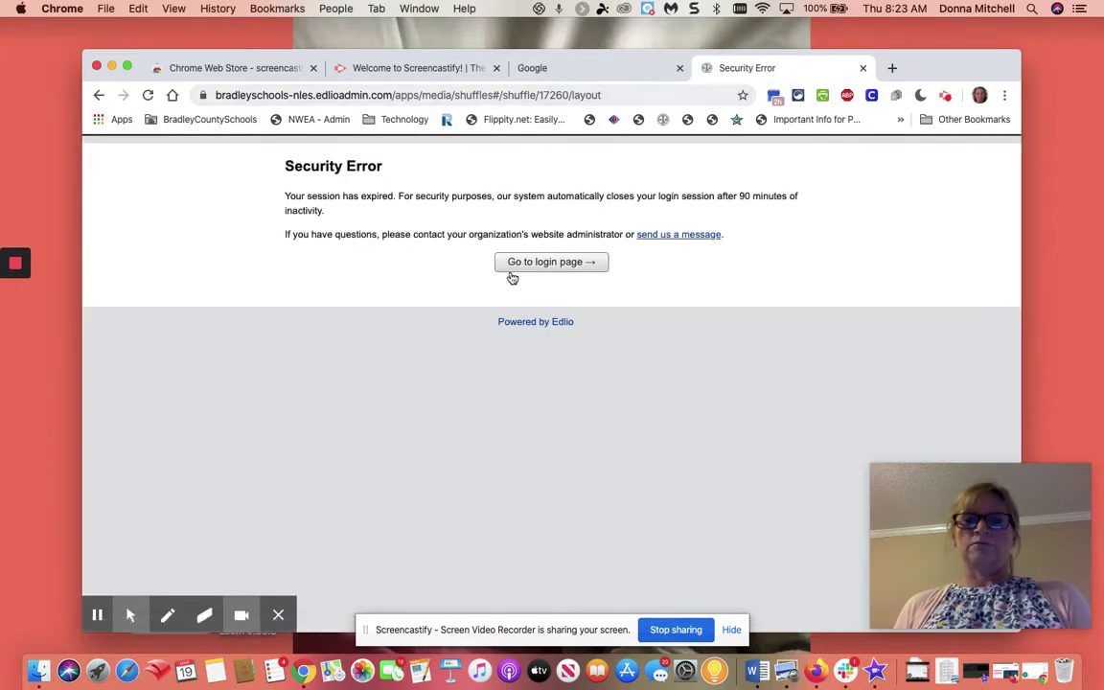
{"action": "left_click", "coordinate": [549, 263]}
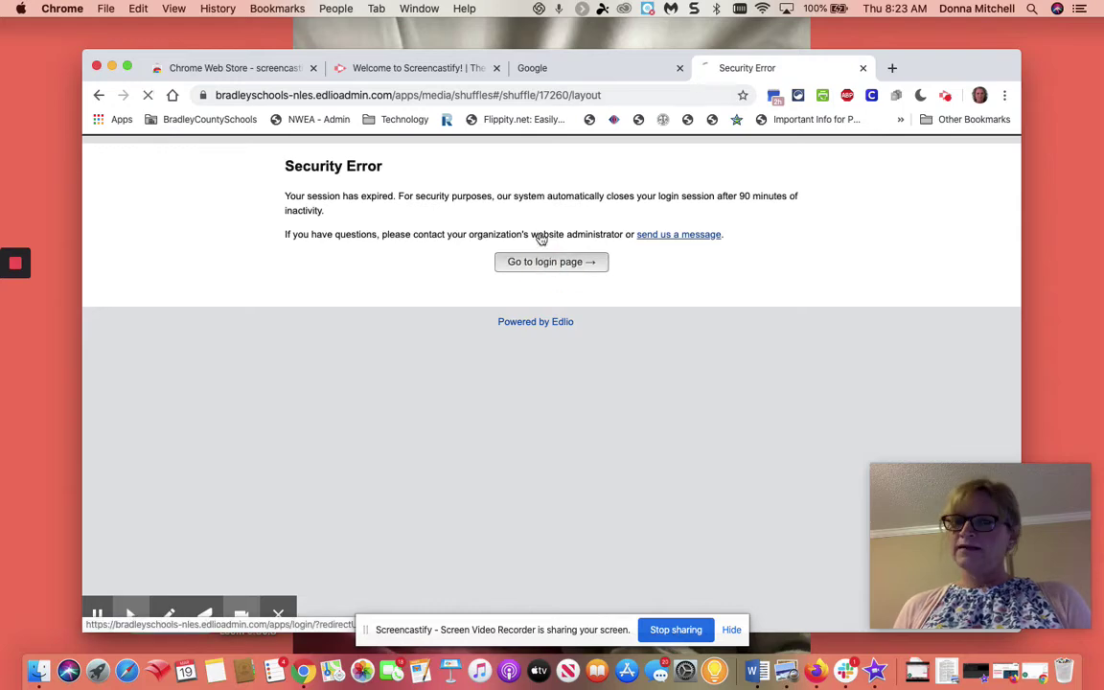
Step: Replace the admin page's address and load the bcstechnology.org website in the same tab
{"action": "left_click", "coordinate": [594, 95]}
{"action": "type", "text": "bradley"}
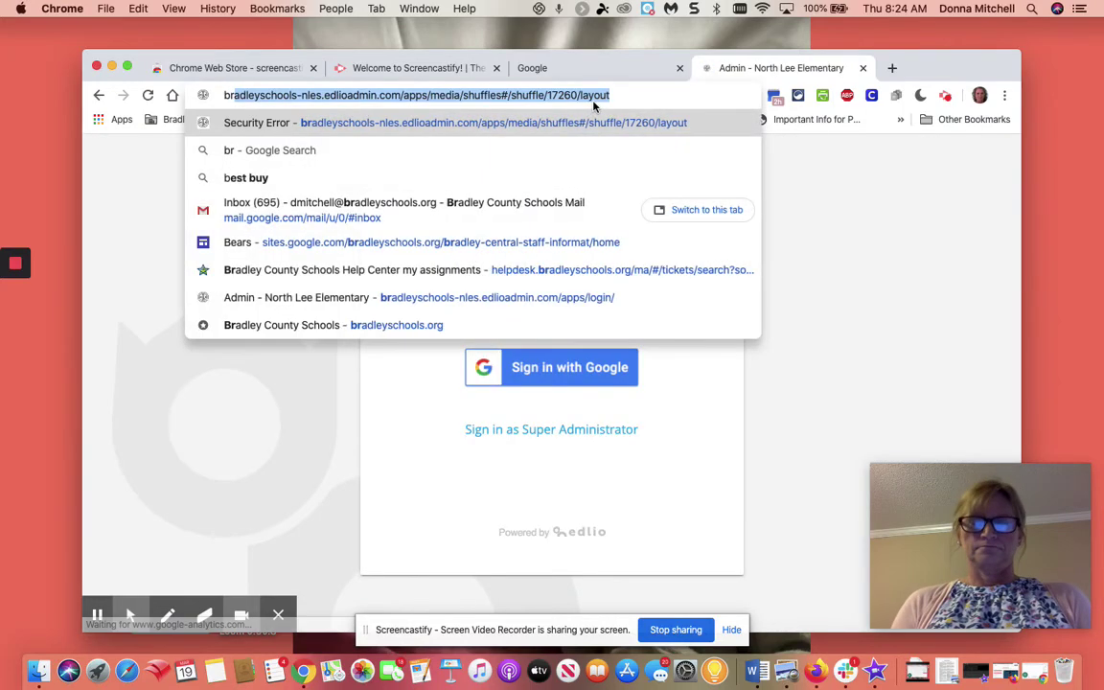
{"action": "key", "text": "BackSpace"}
{"action": "key", "text": "BackSpace"}
{"action": "key", "text": "BackSpace"}
{"action": "key", "text": "BackSpace"}
{"action": "key", "text": "BackSpace"}
{"action": "key", "text": "BackSpace"}
{"action": "key", "text": "BackSpace"}
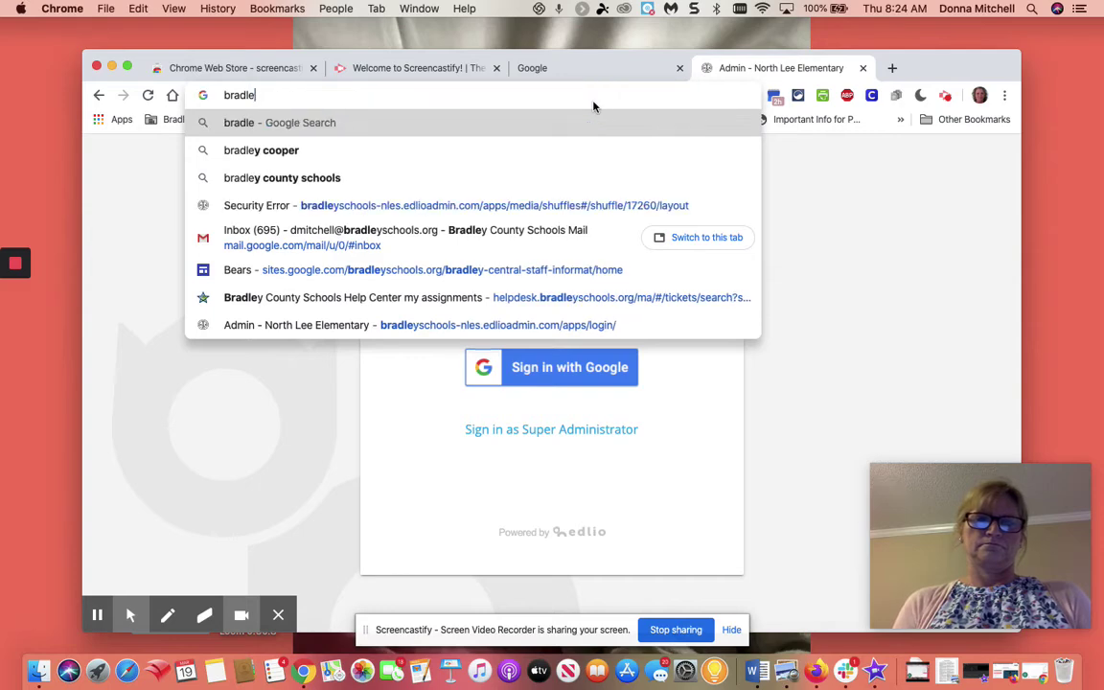
{"action": "type", "text": "cds"}
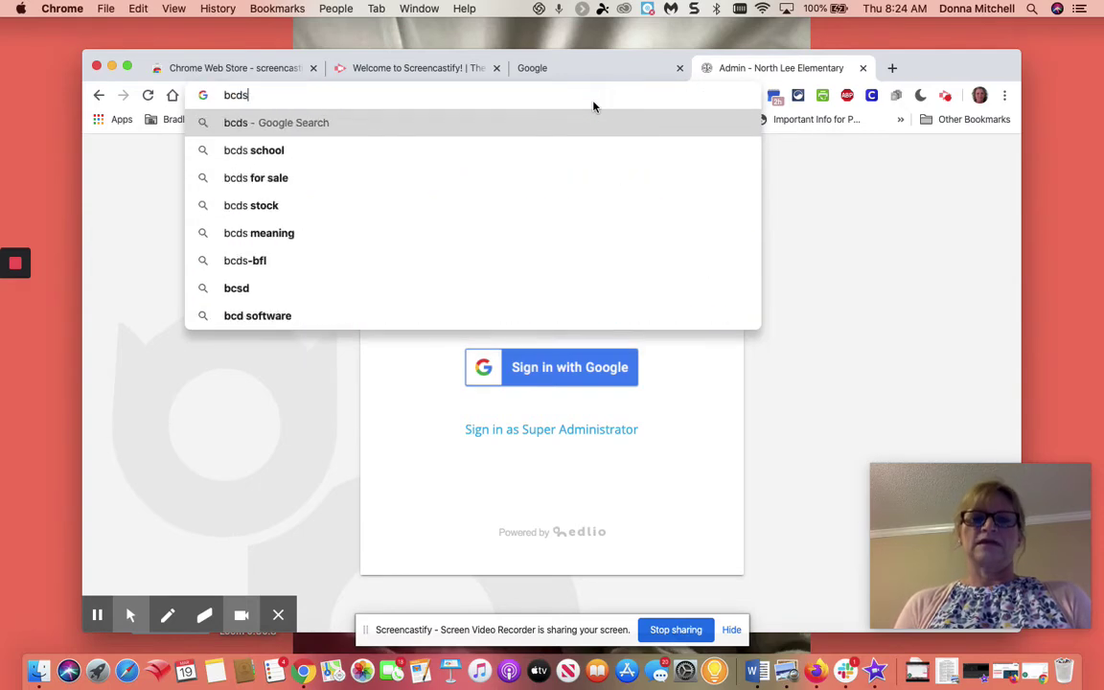
{"action": "key", "text": "BackSpace"}
{"action": "key", "text": "BackSpace"}
{"action": "type", "text": "s"}
{"action": "key", "text": "Return"}
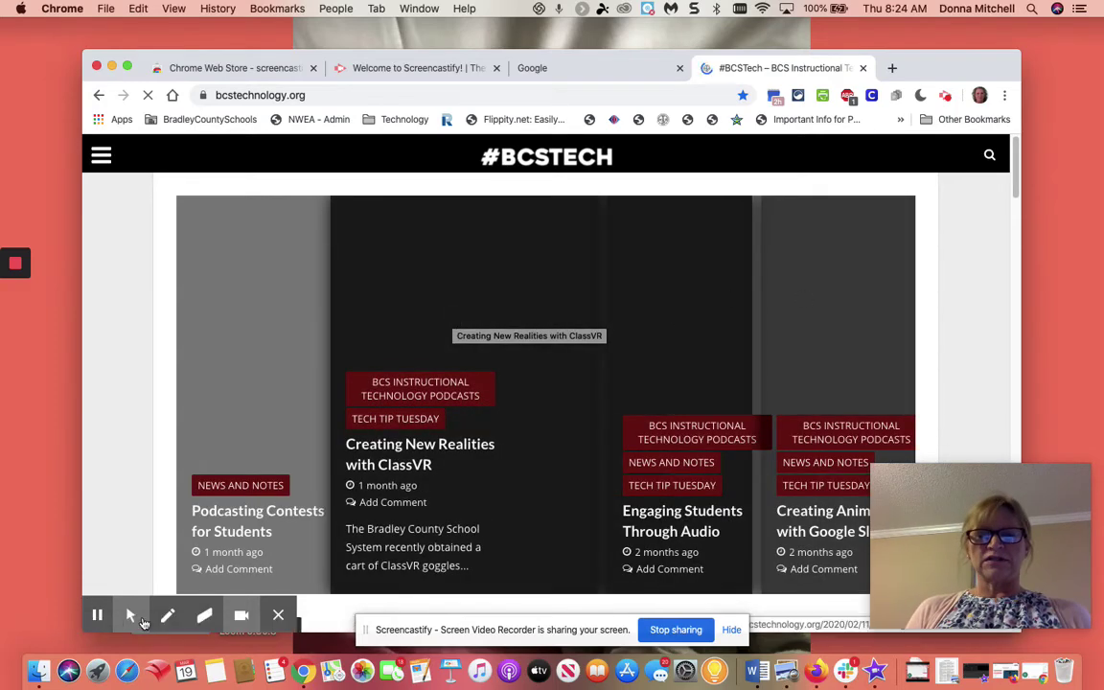
Step: Turn on the mouse spotlight from the recorder's pointer tools over the #BCSTECH page
{"action": "mouse_move", "coordinate": [123, 615]}
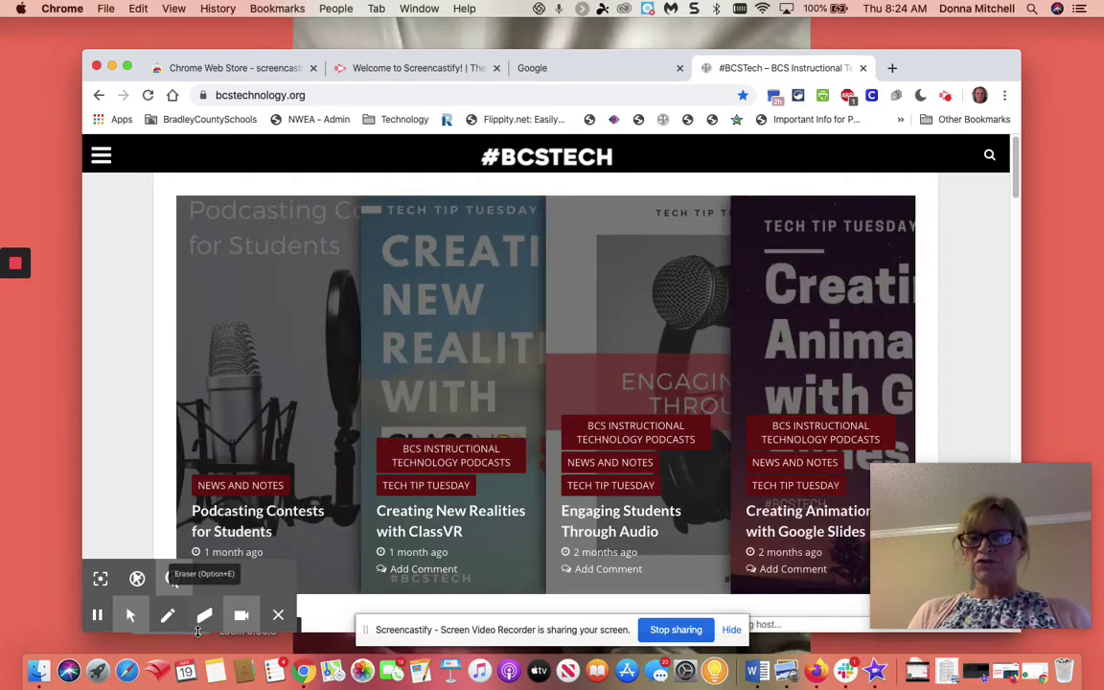
{"action": "left_click", "coordinate": [103, 584]}
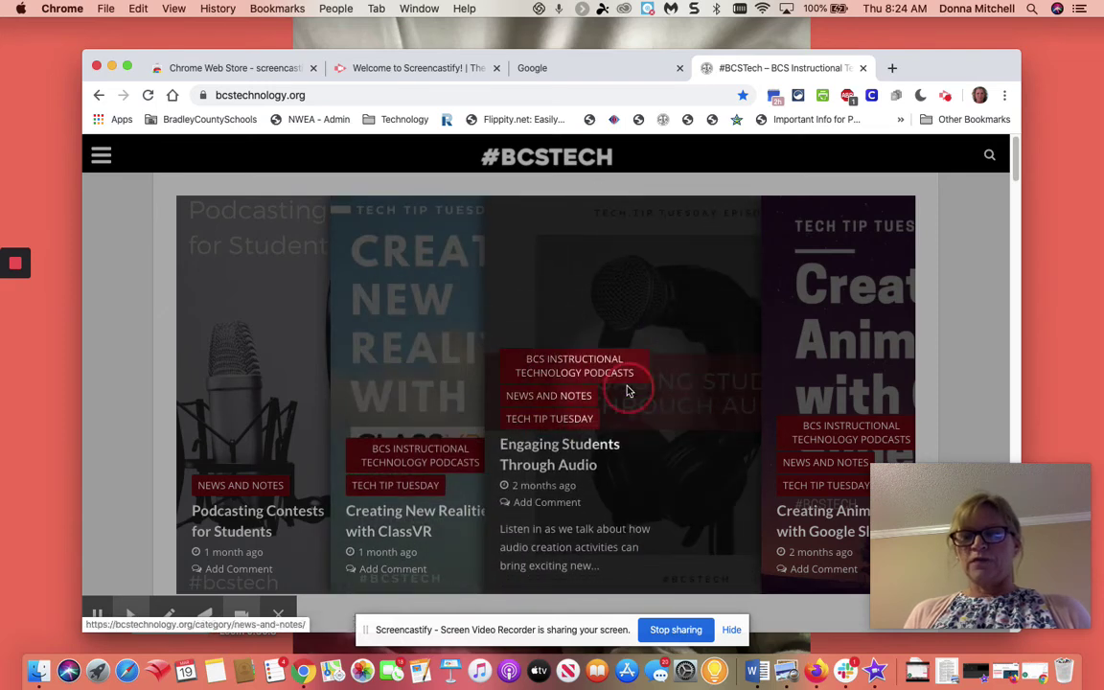
Step: Show a spotlighted mouse click on the #BCSTECH page's featured posts and turn the mouse spotlight off
{"action": "left_click", "coordinate": [553, 344]}
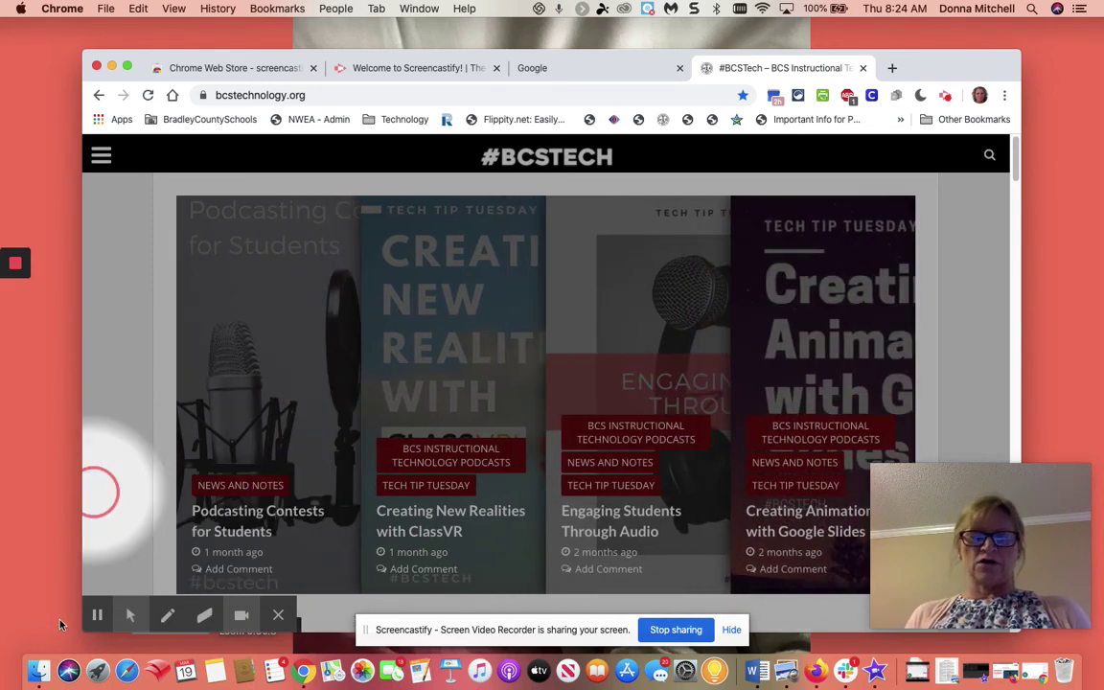
{"action": "left_click", "coordinate": [135, 578]}
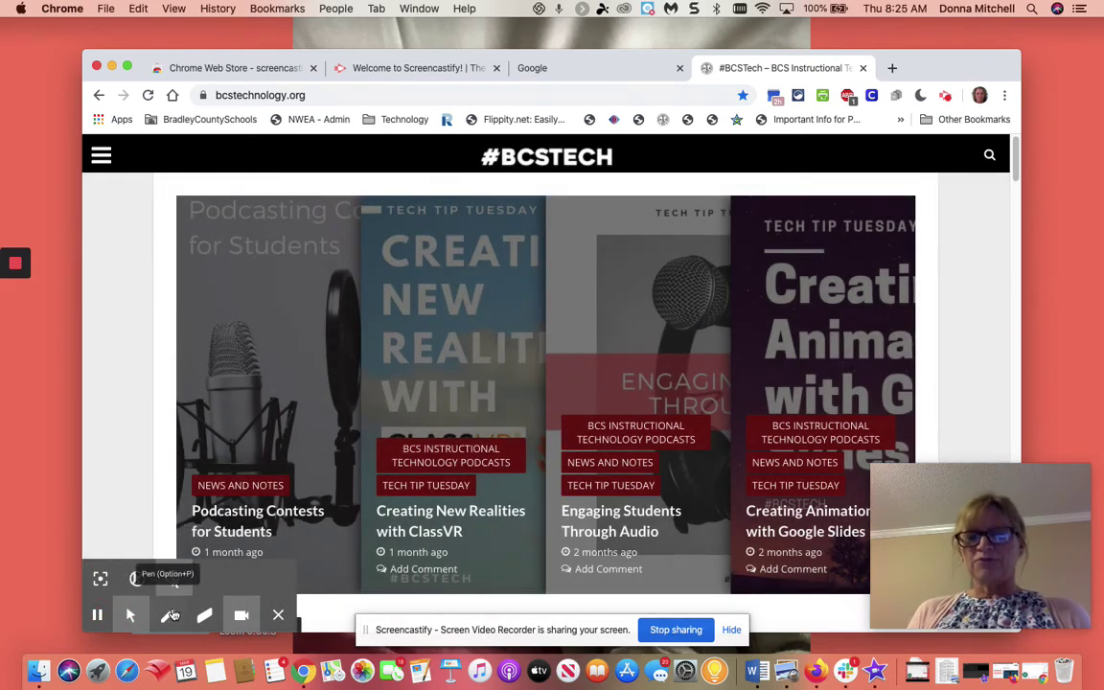
Step: Activate the recorder's red Pen tool over the page and switch to the Eraser with its Wipe Screen Clear option
{"action": "left_click", "coordinate": [171, 615]}
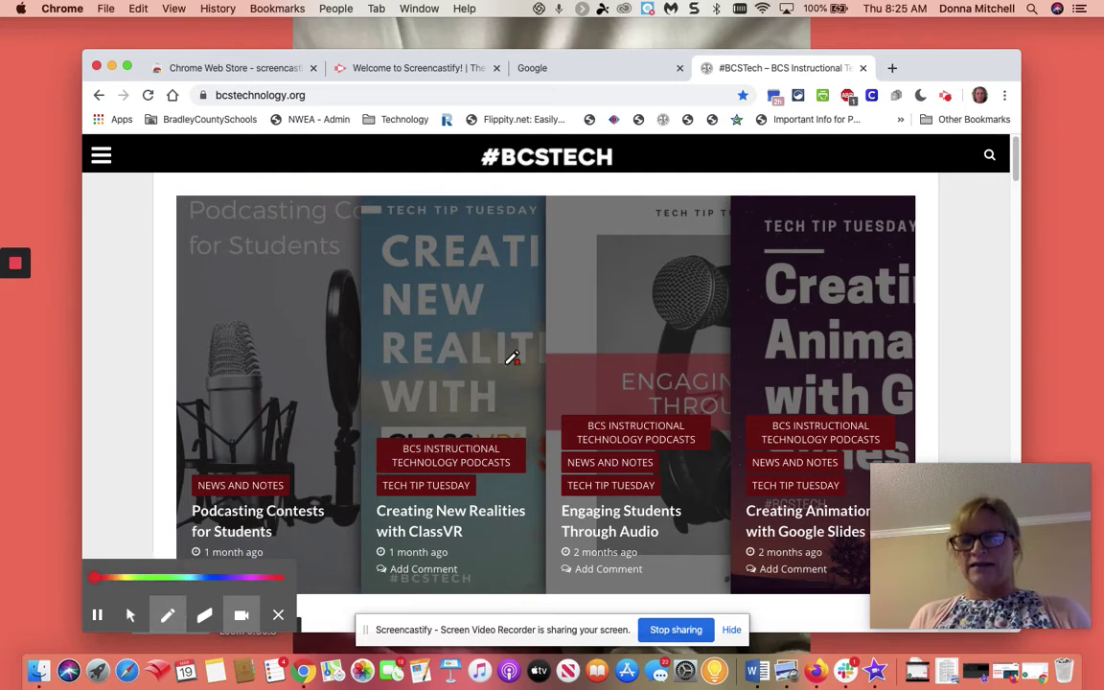
{"action": "left_click", "coordinate": [206, 621]}
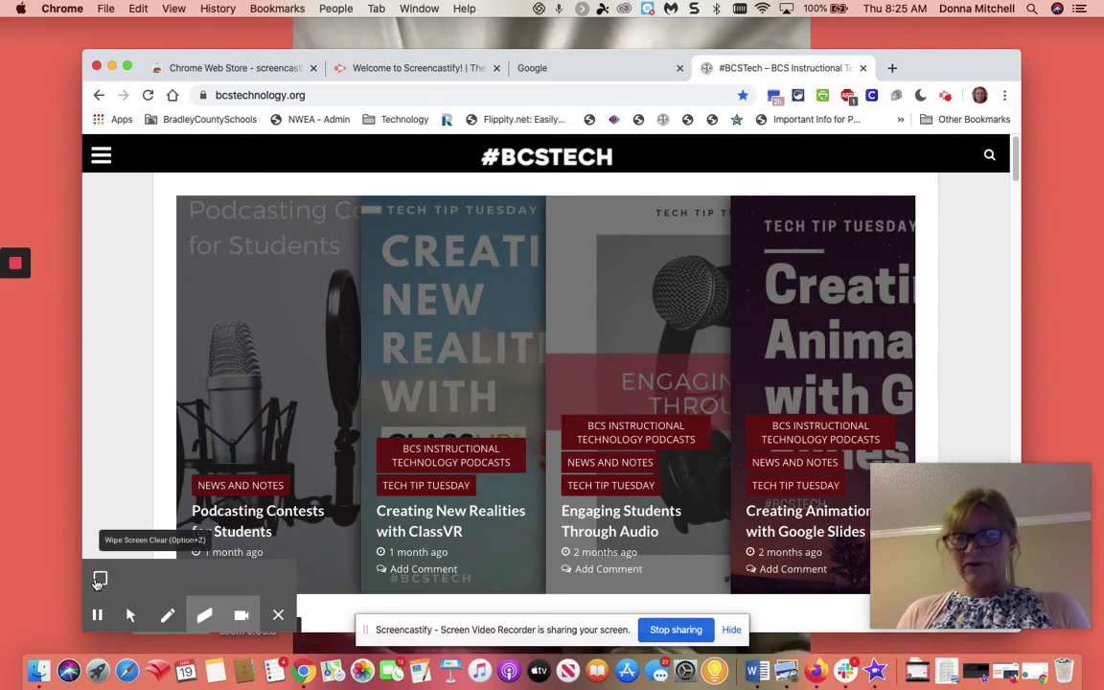
Step: Return to the recorder's regular mouse pointer and expand the #BCSTECH site's navigation menu
{"action": "left_click", "coordinate": [131, 615]}
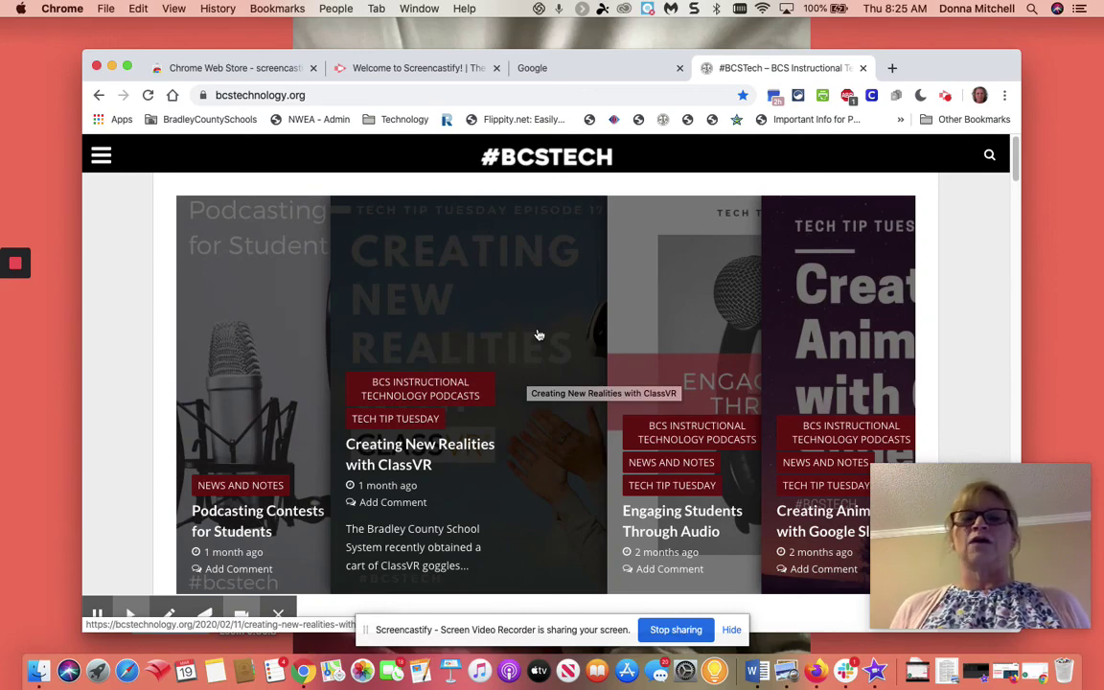
{"action": "left_click", "coordinate": [98, 160]}
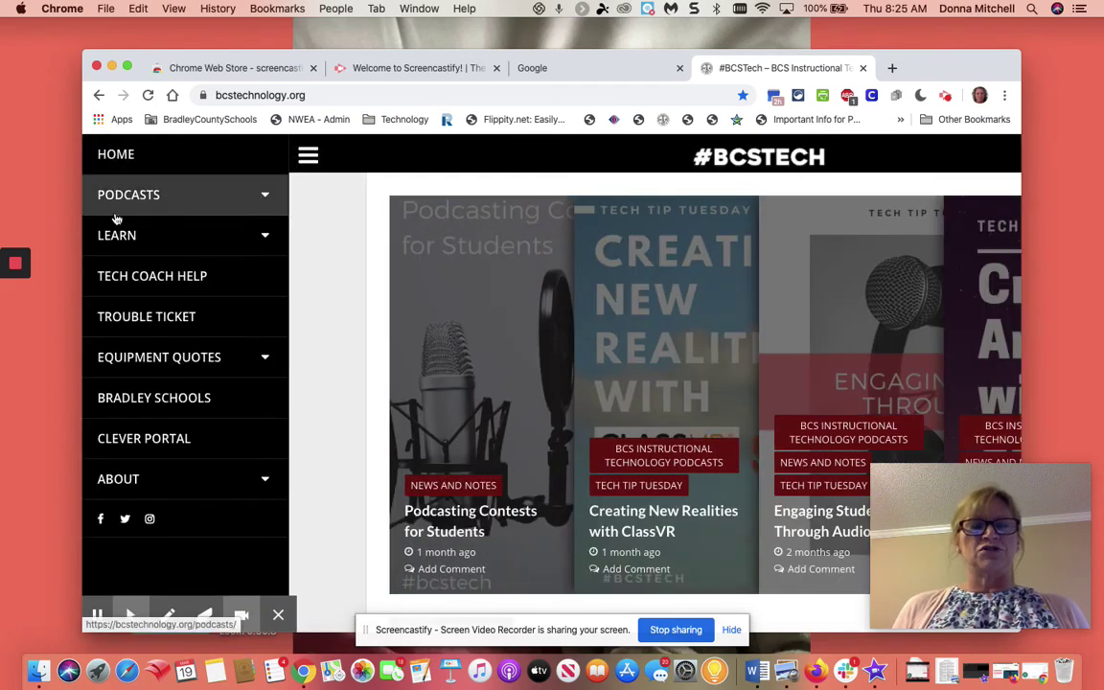